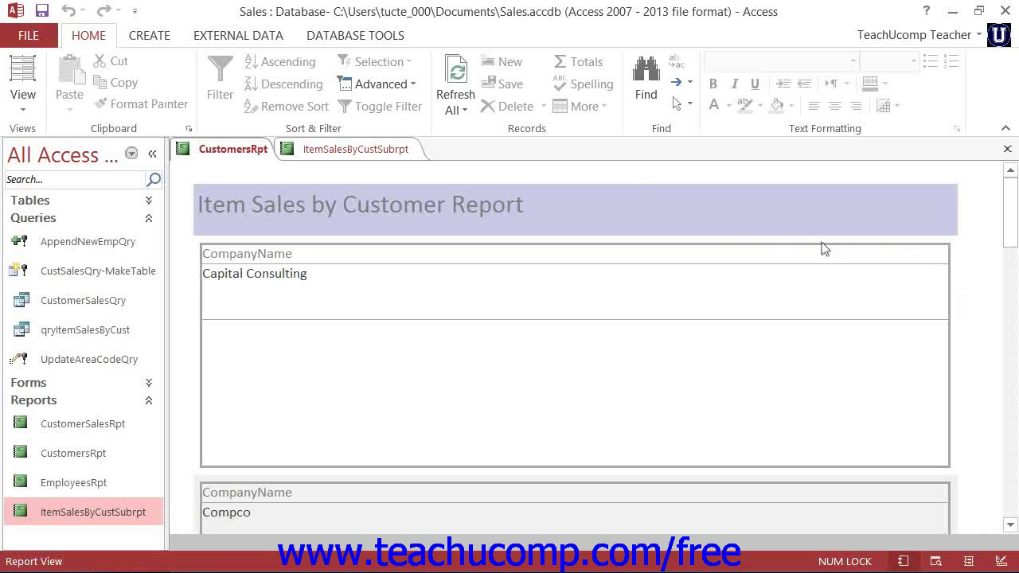
Switch the ItemSalesByCustSubrpt report and the CustomersRpt report to Design View
click(407, 152)
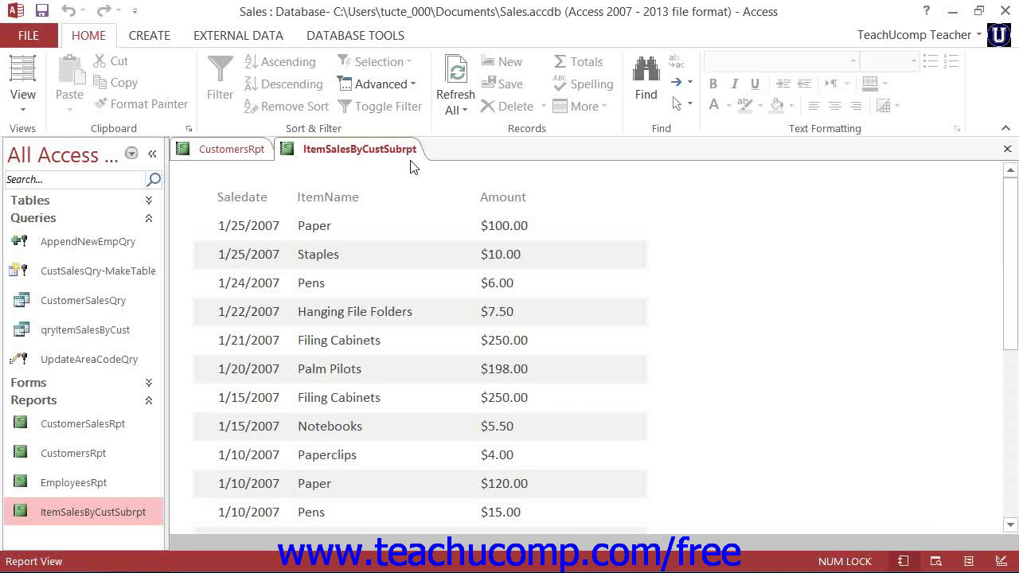
click(248, 153)
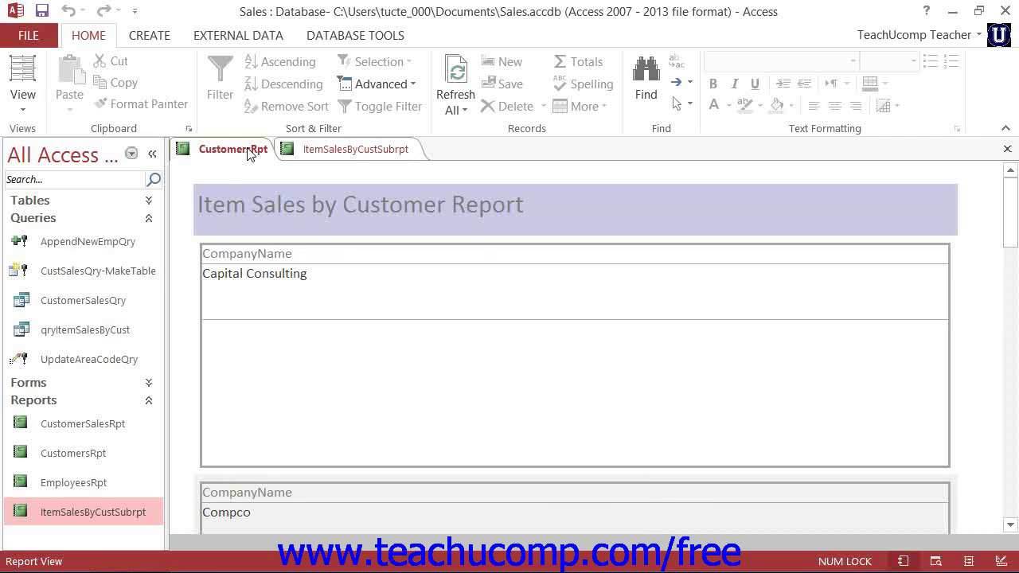
click(315, 156)
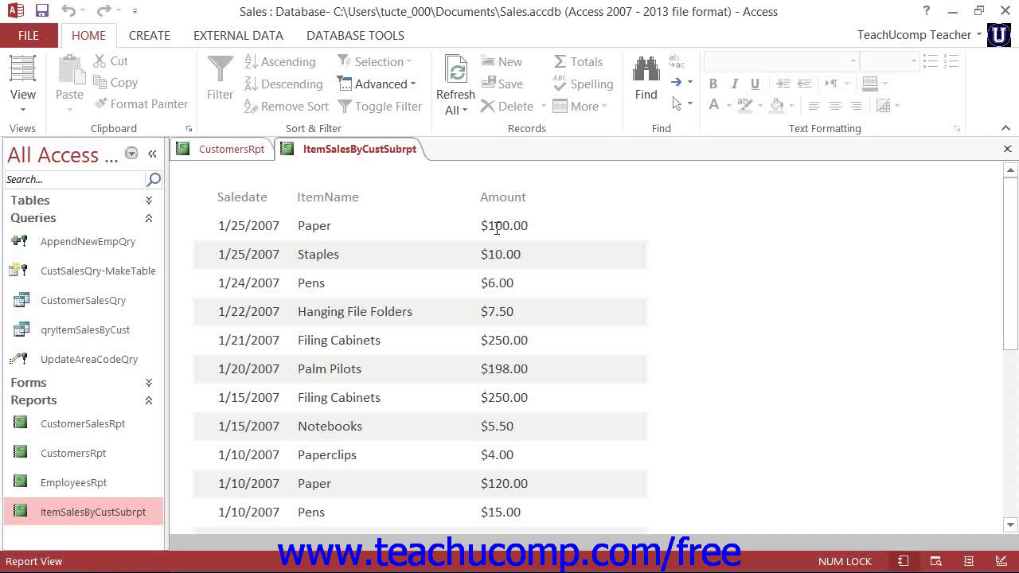
click(30, 104)
click(80, 267)
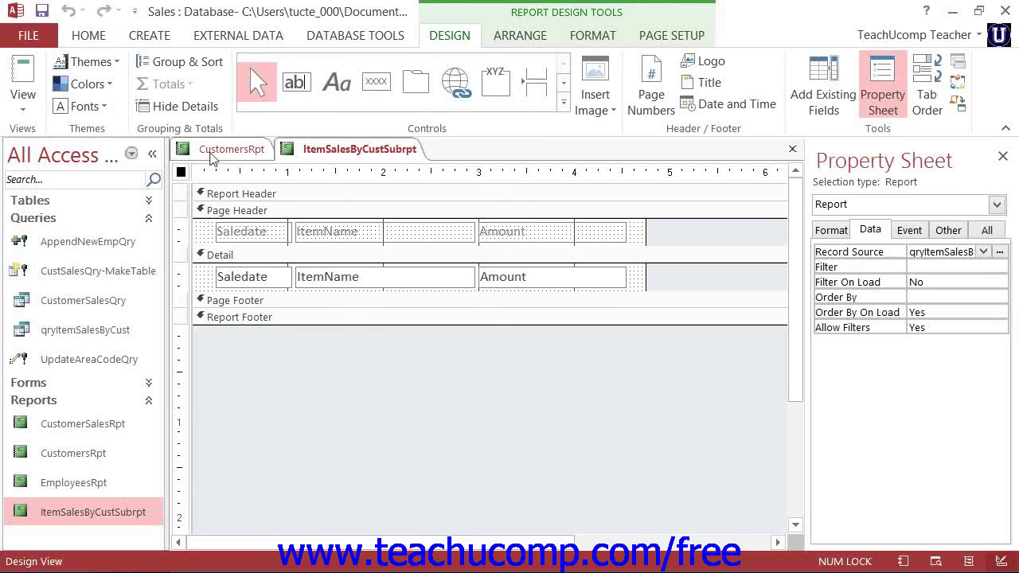
click(208, 150)
click(21, 100)
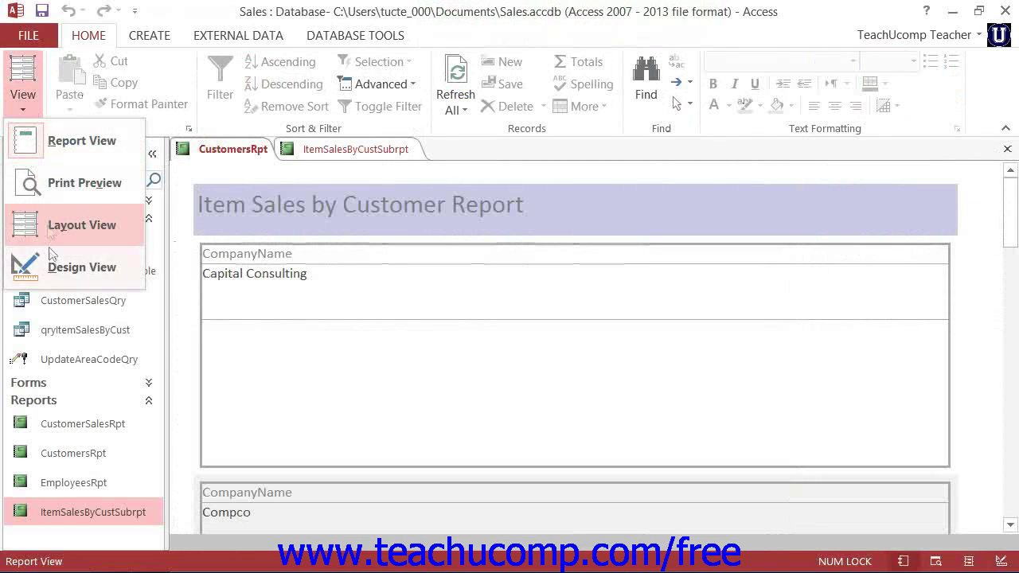
click(50, 262)
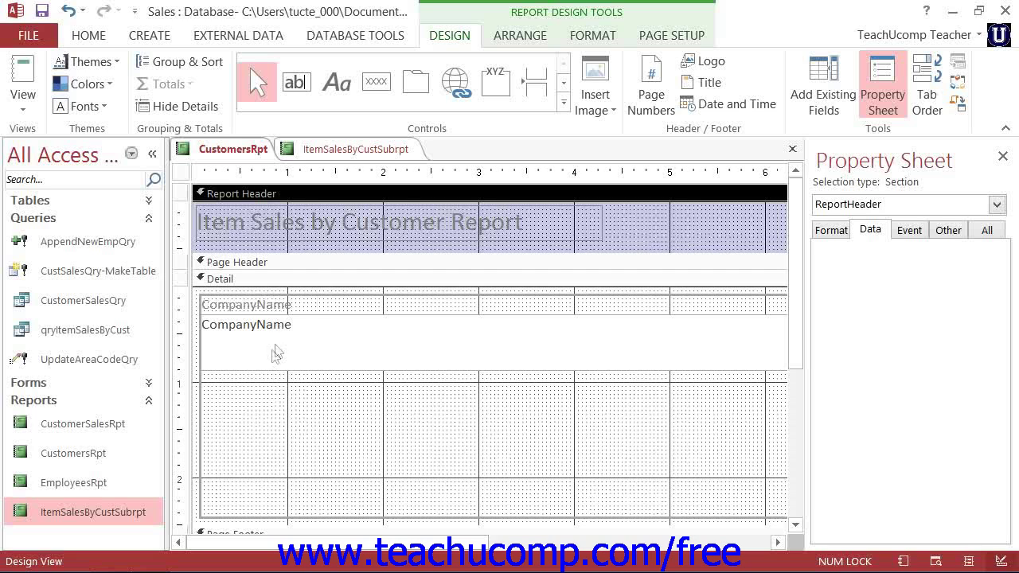
Close the ItemSalesByCustSubrpt report and keep only CustomersRpt open in Design View
click(332, 157)
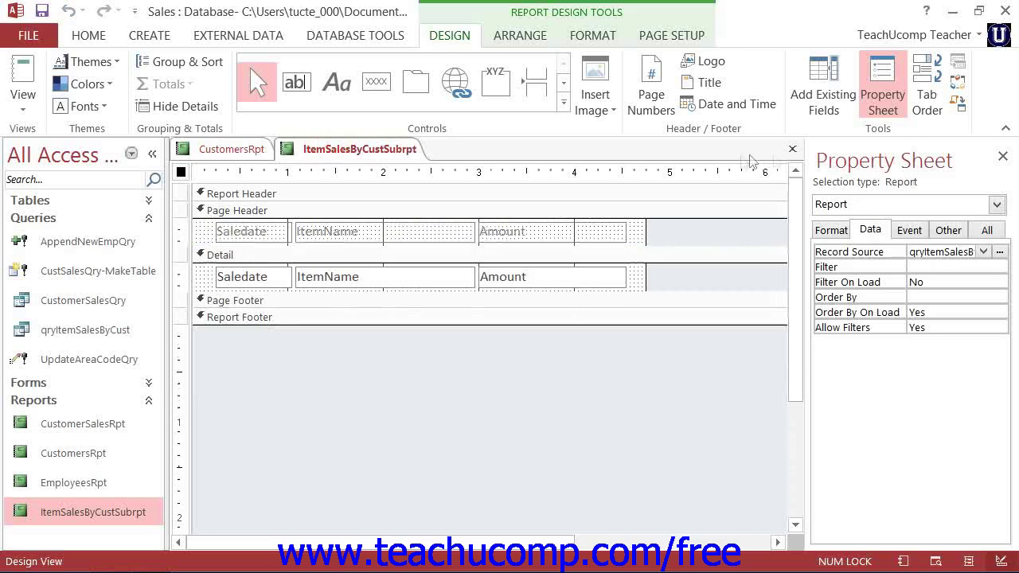
click(792, 149)
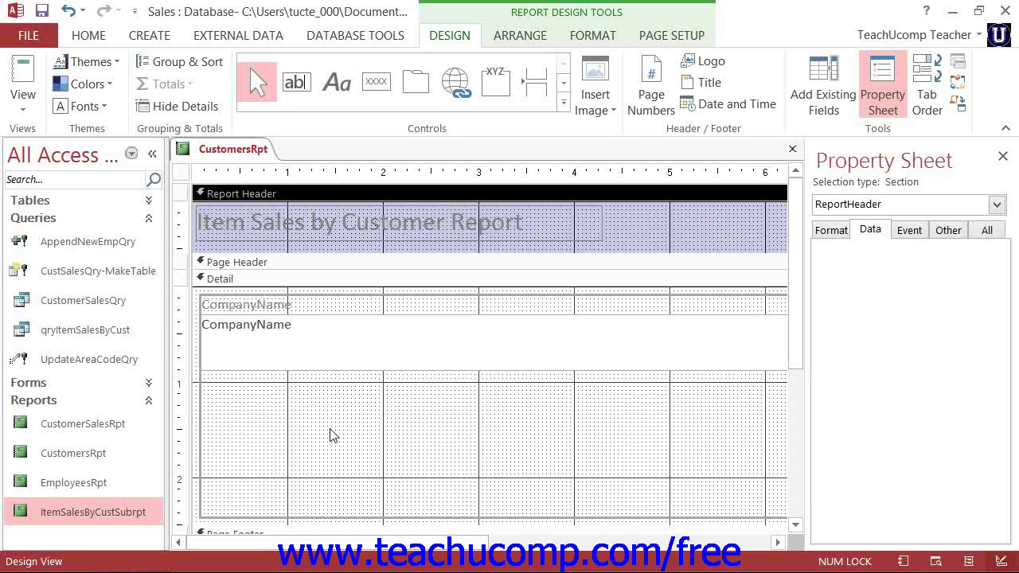
click(93, 514)
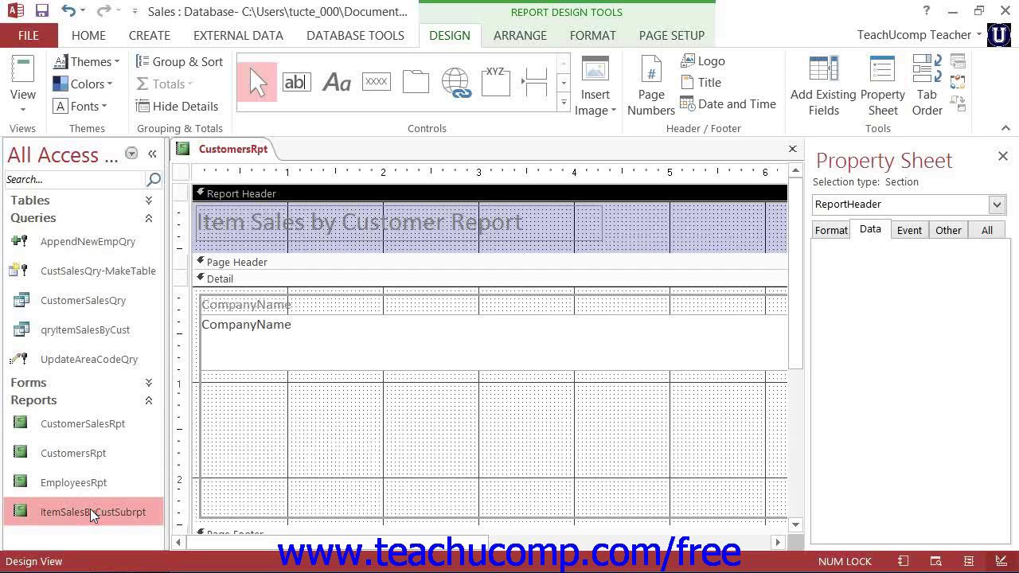
Draw a Subform/Subreport control about 5.8 by 1.1 inches in the Detail section below the CompanyName box
click(563, 102)
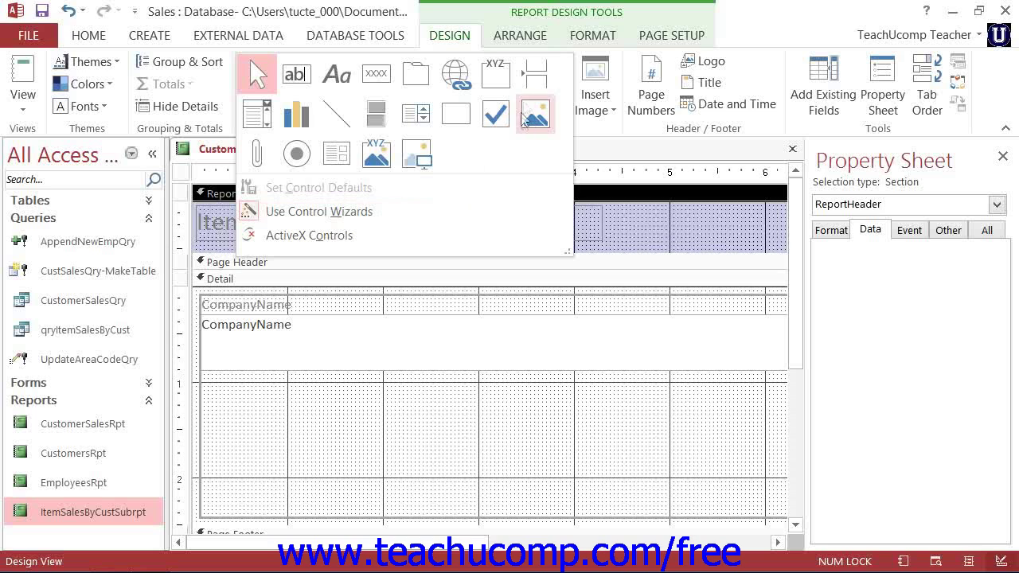
click(448, 33)
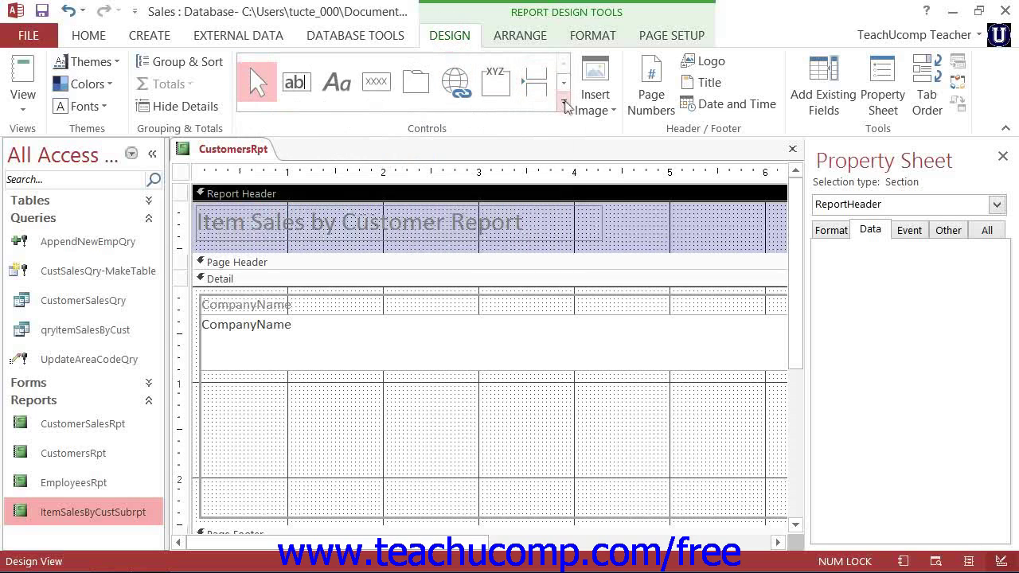
click(565, 102)
click(460, 35)
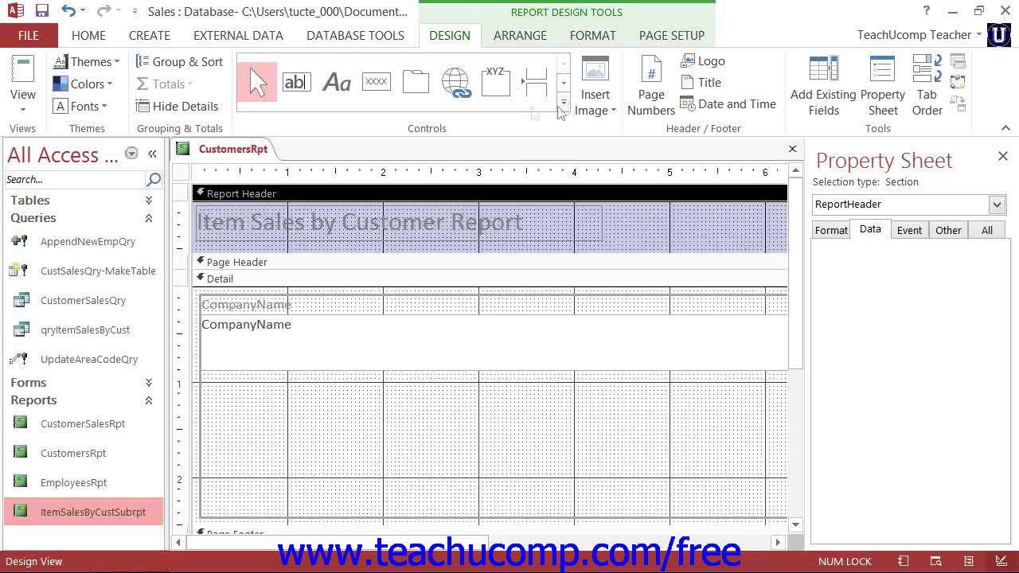
click(564, 104)
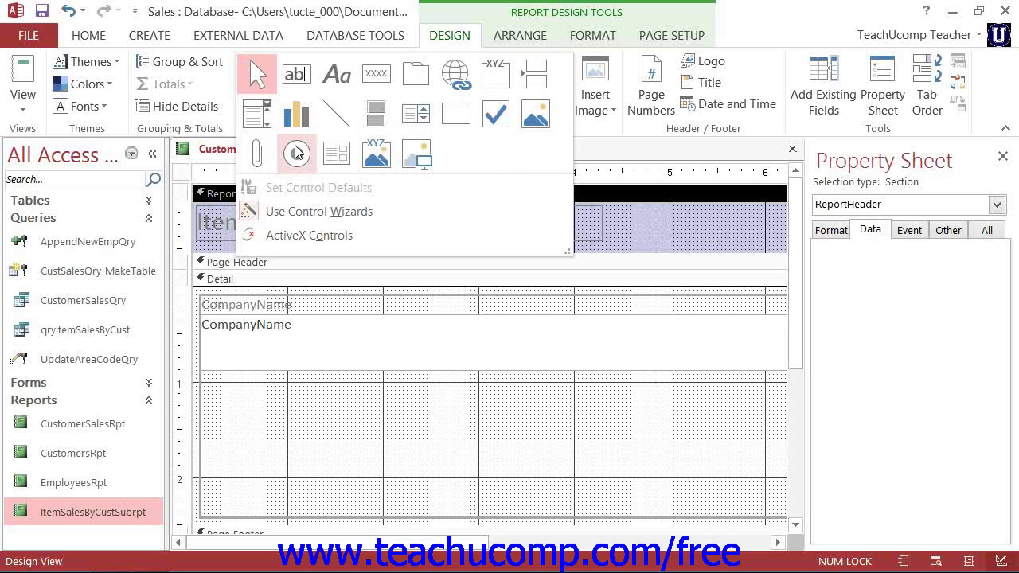
click(338, 152)
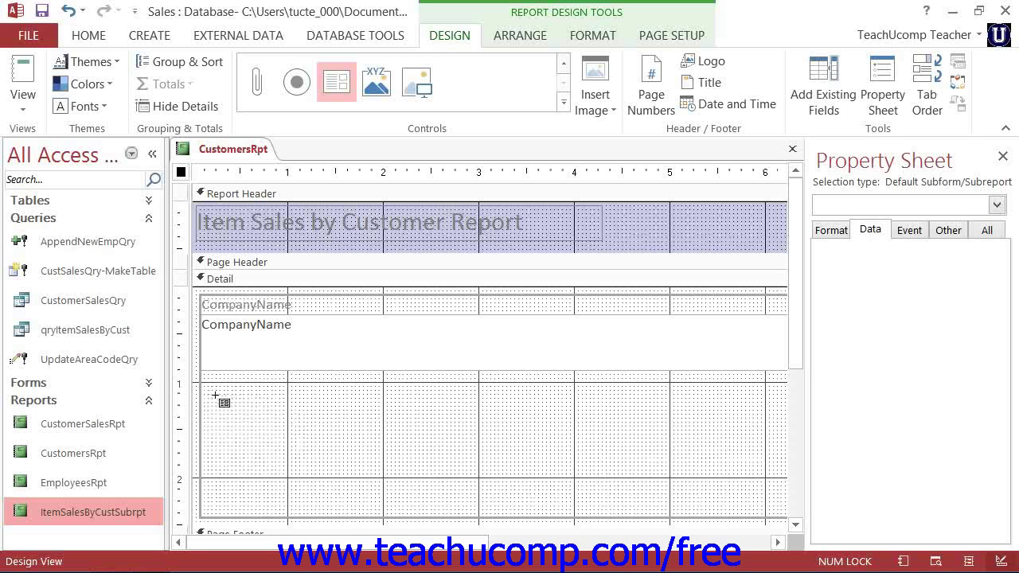
drag(214, 393, 765, 498)
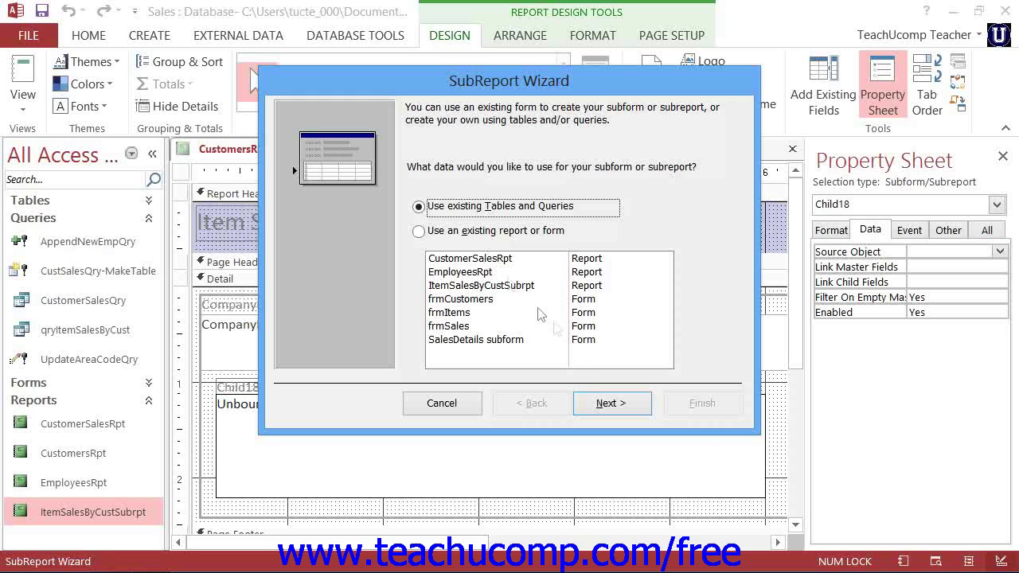
click(470, 205)
click(442, 231)
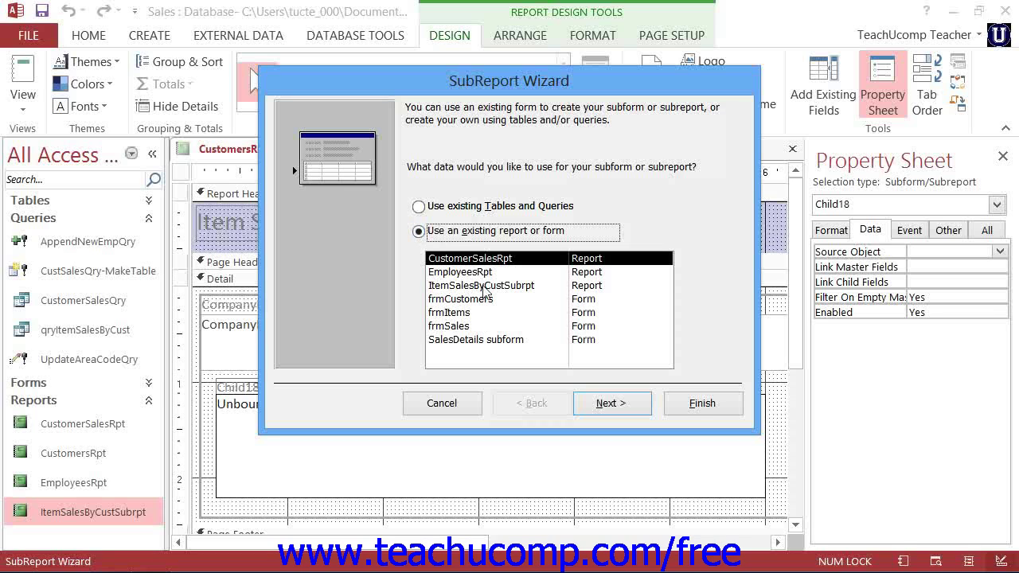
click(482, 286)
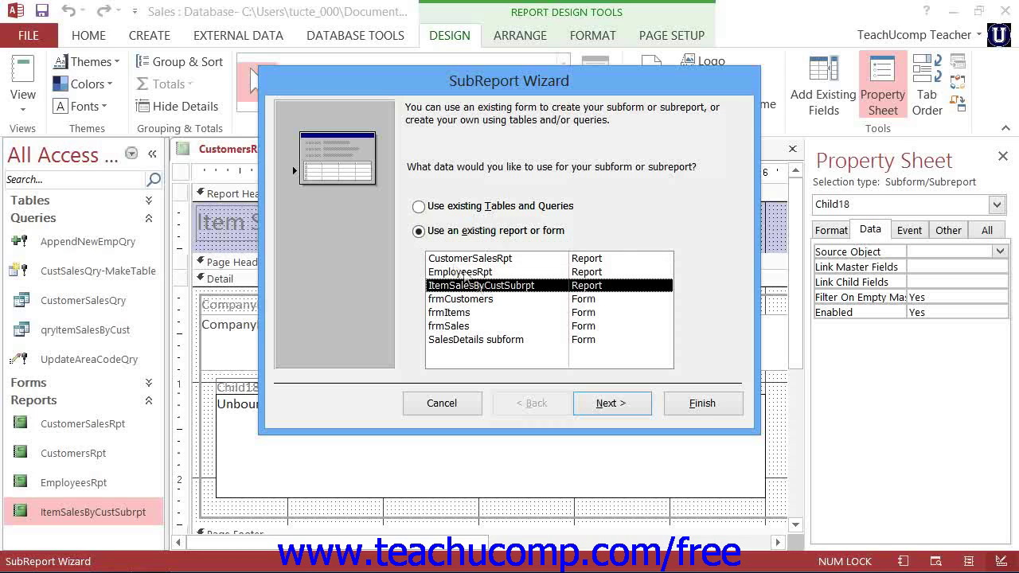
click(426, 208)
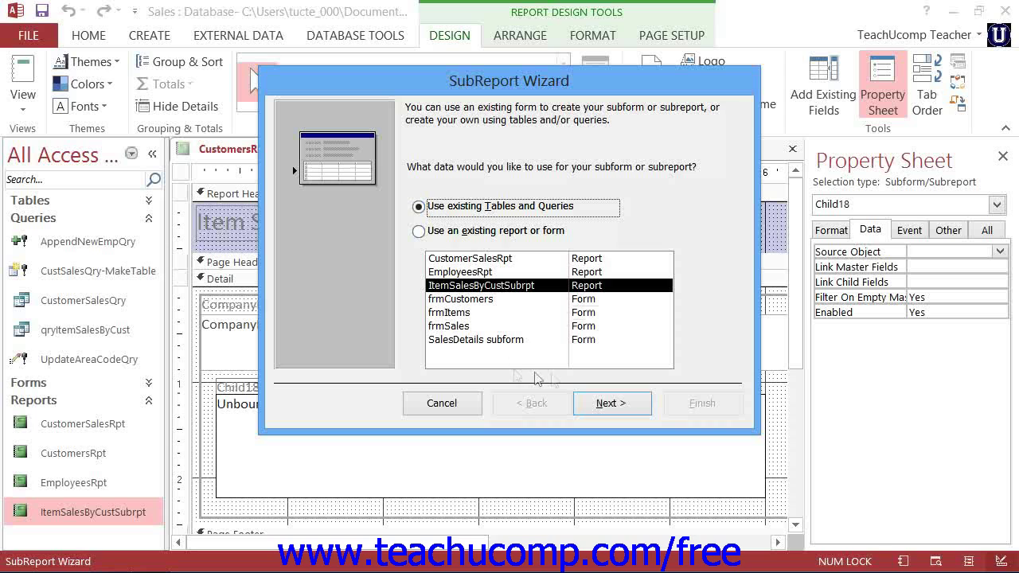
click(602, 404)
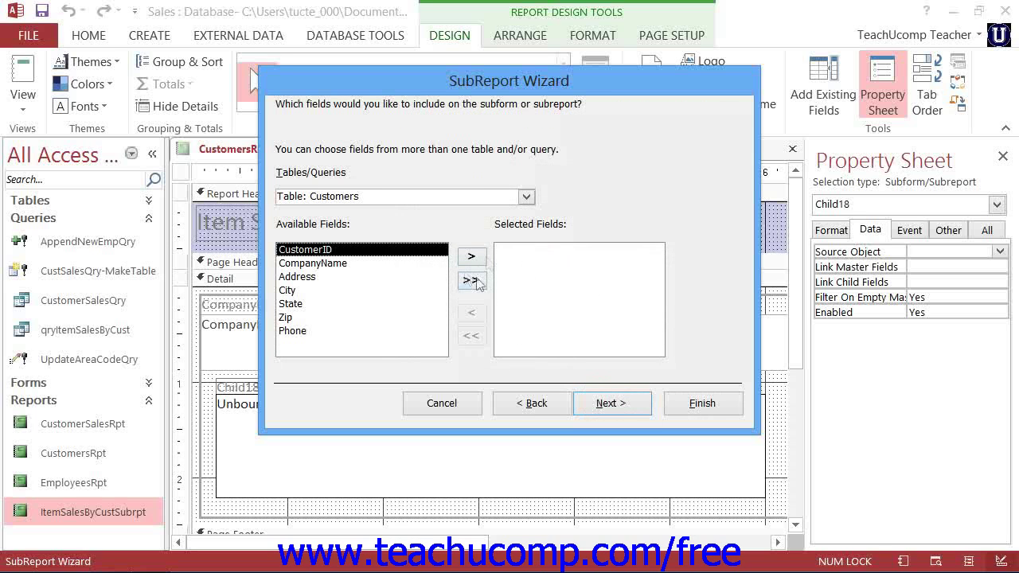
click(616, 265)
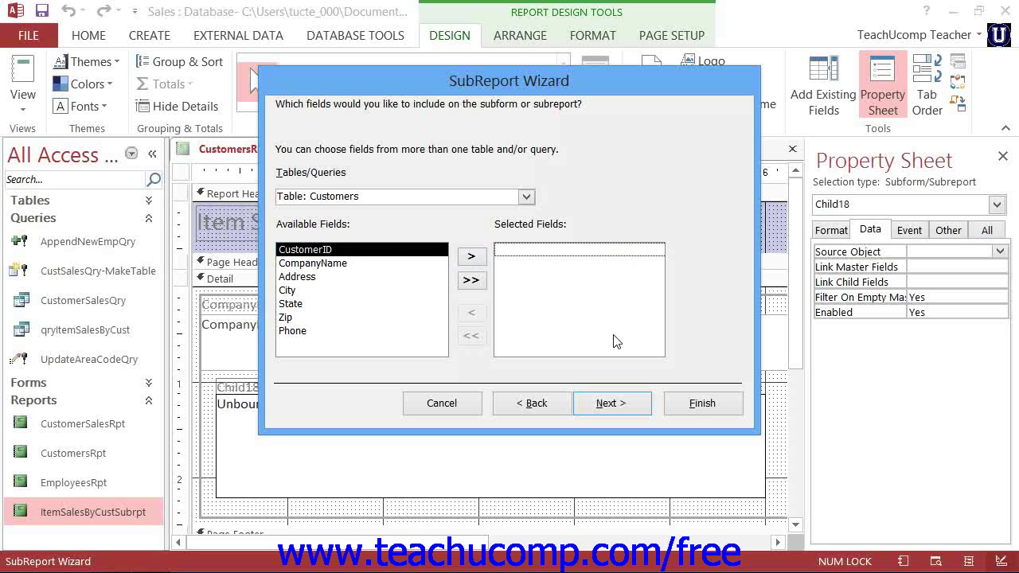
click(524, 406)
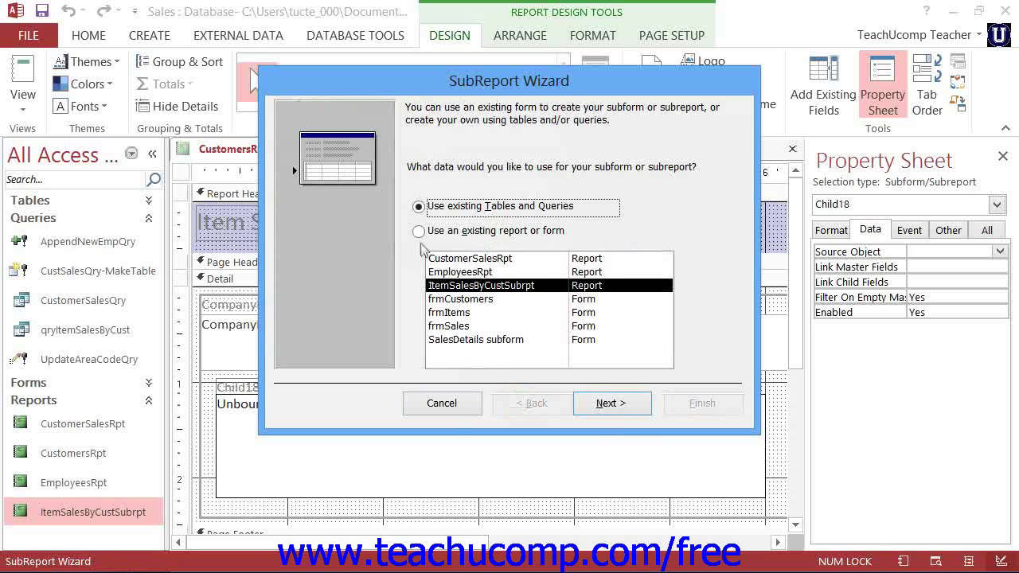
Choose the existing report ItemSalesByCustSubrpt as the subreport's data and proceed to the field-linking page
click(418, 233)
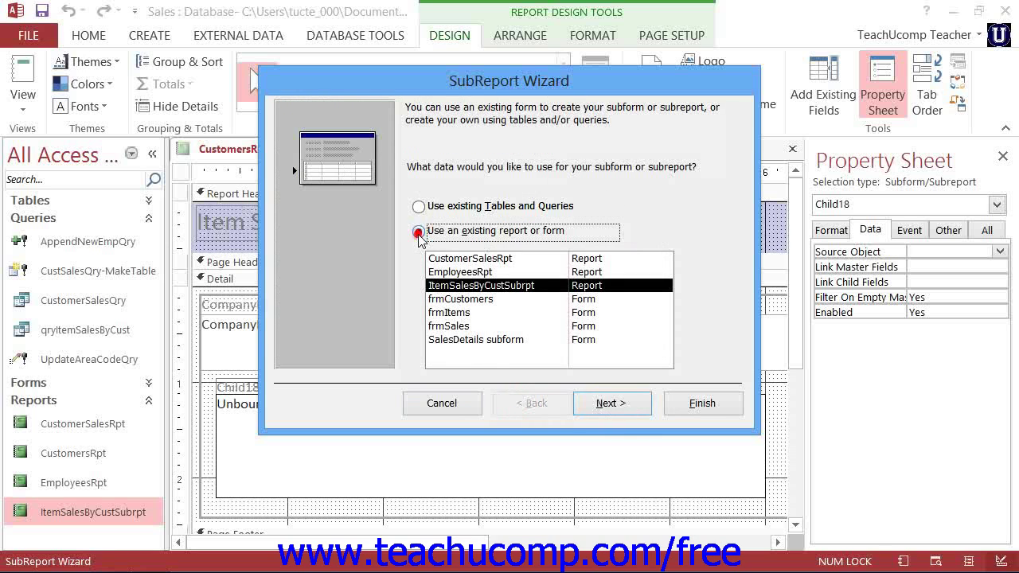
click(492, 288)
click(601, 403)
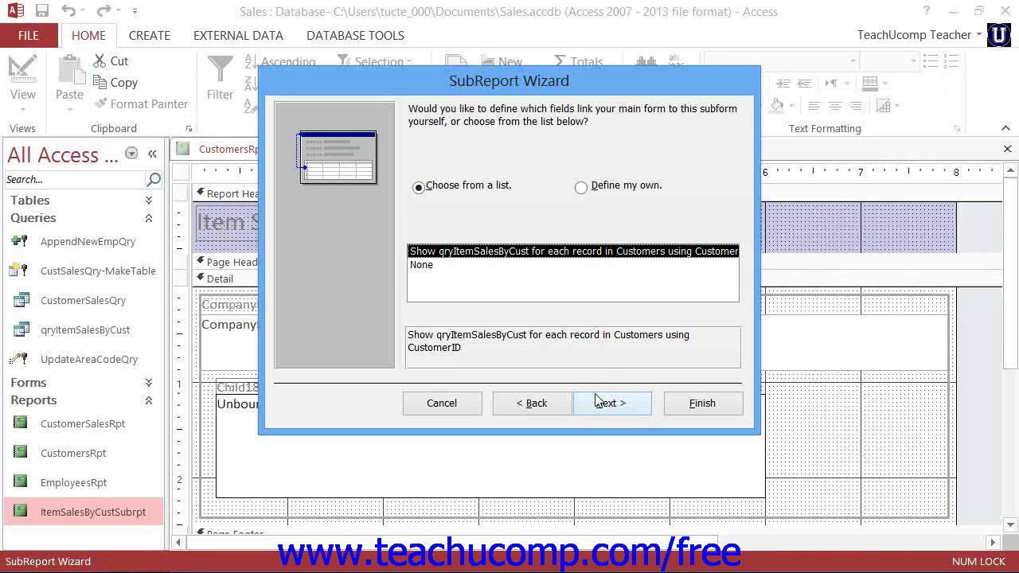
click(420, 189)
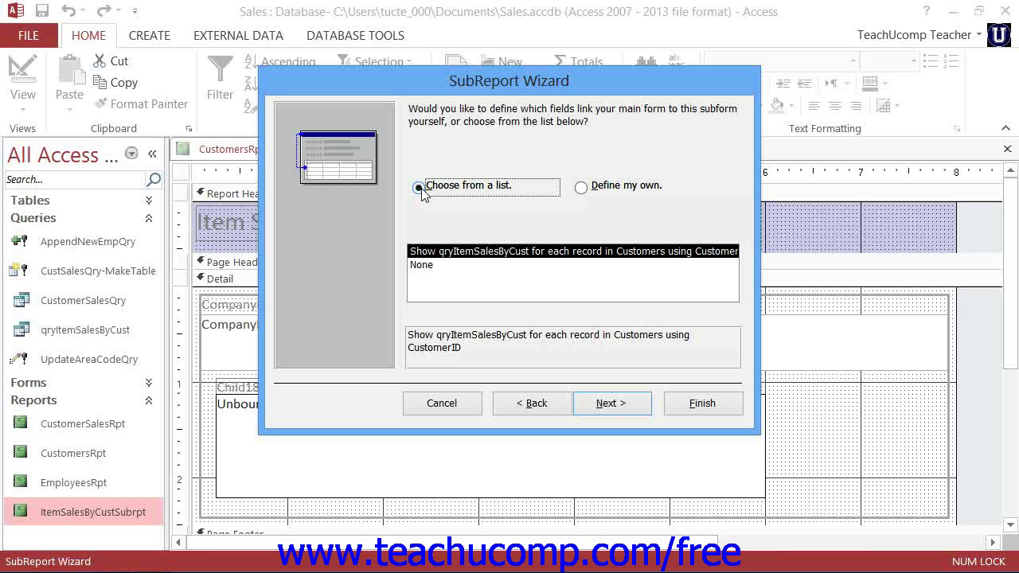
click(602, 262)
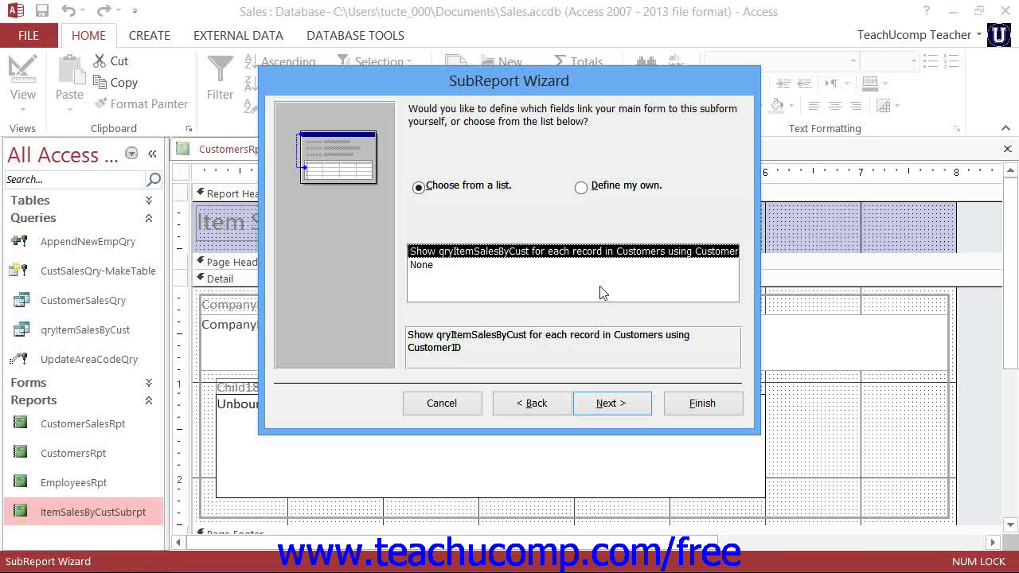
click(498, 354)
click(582, 188)
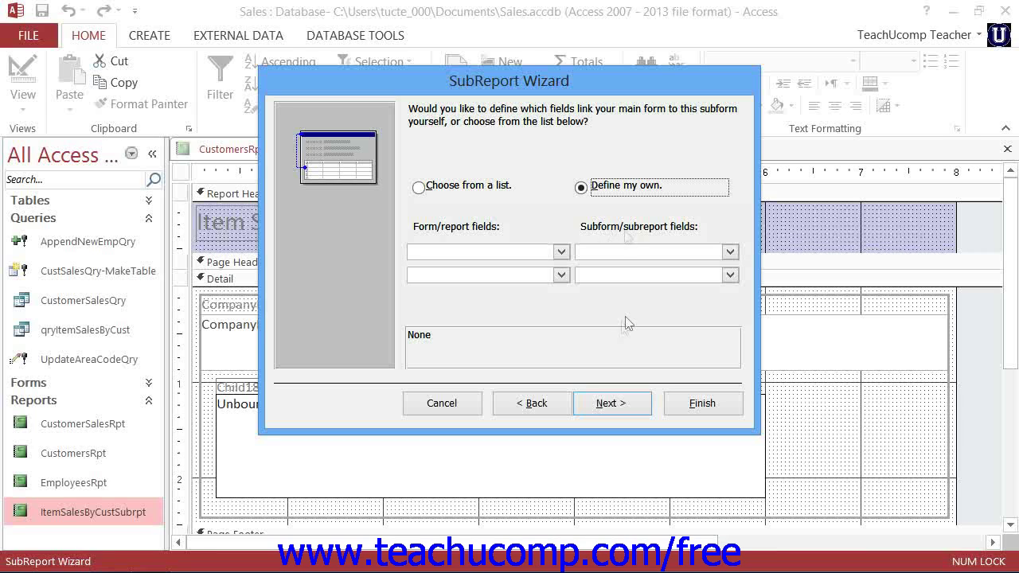
click(571, 346)
Link the subreport with the listed option to show qryItemSalesByCust for each record in Customers using CustomerID
click(437, 186)
click(449, 253)
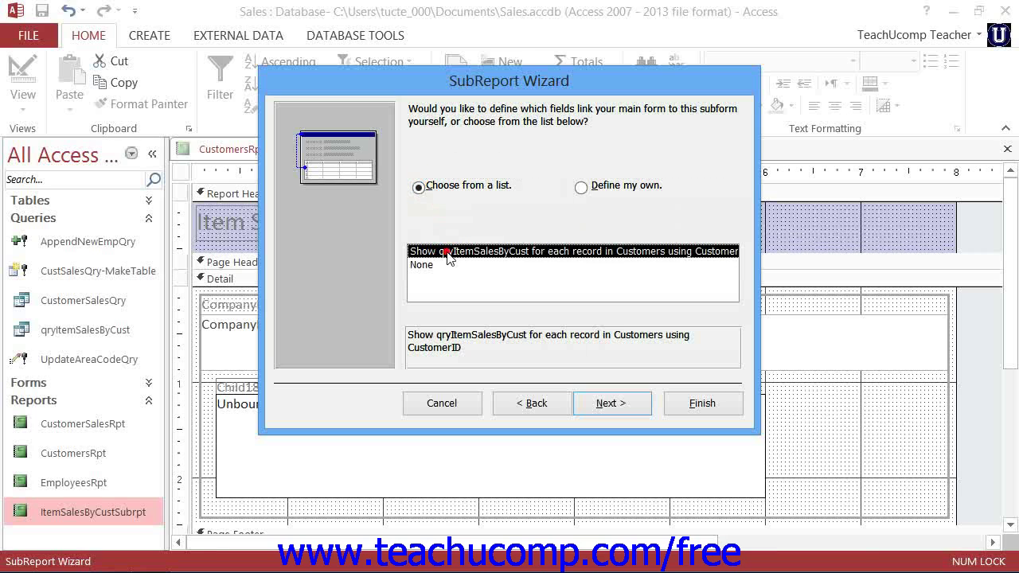
click(605, 403)
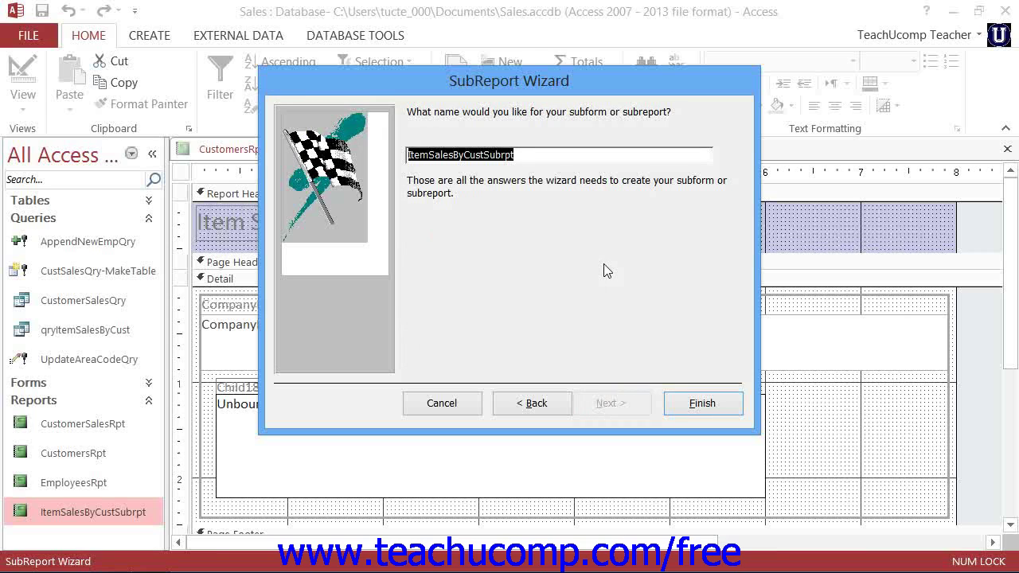
Name the subreport "Items Sold:" and finish the SubReport Wizard
key(Delete)
text(Ite)
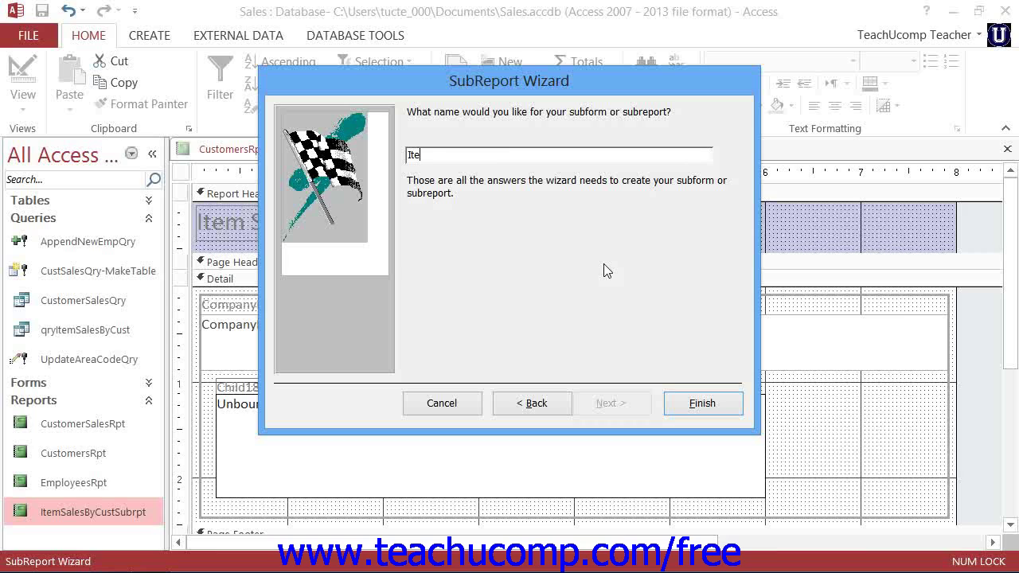
text(ms Sold:)
click(688, 403)
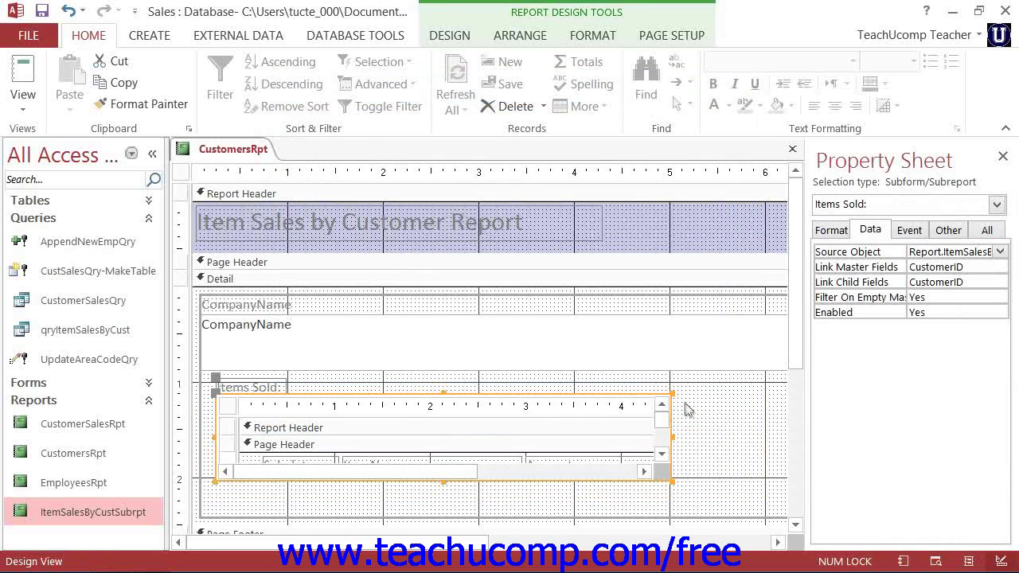
Preview CustomersRpt with its subreport in Report View and return to Design View
click(21, 79)
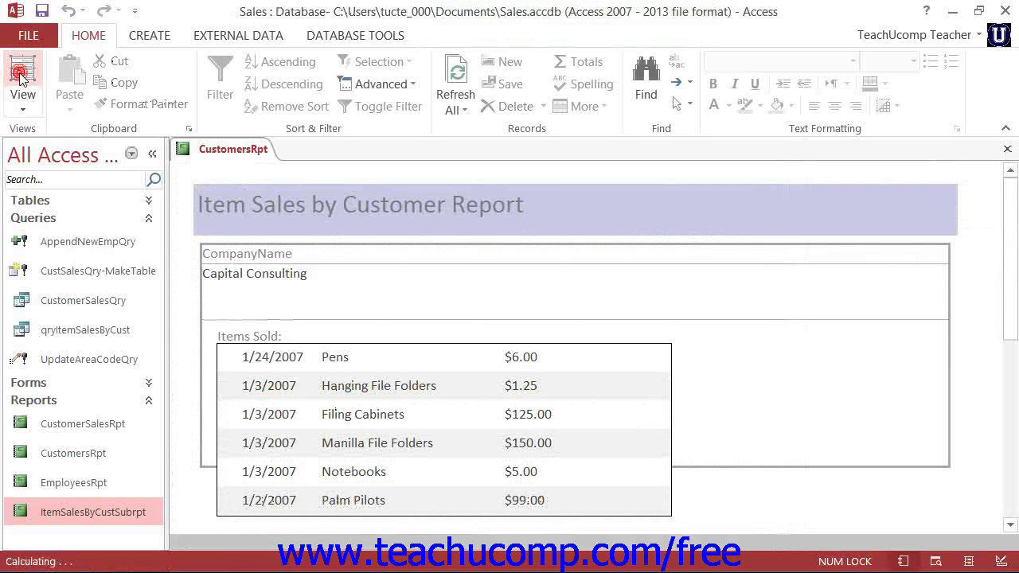
click(29, 111)
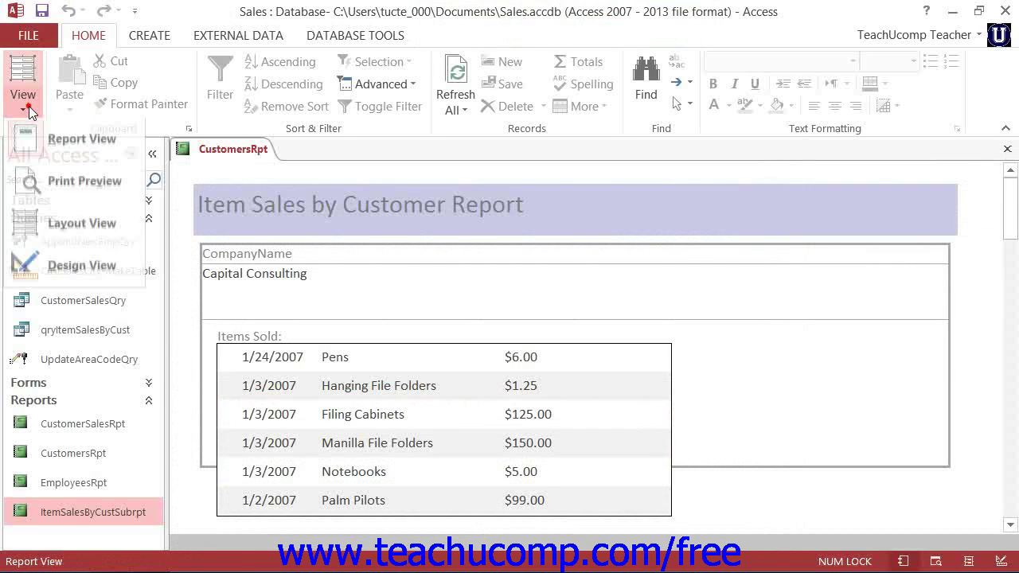
click(82, 269)
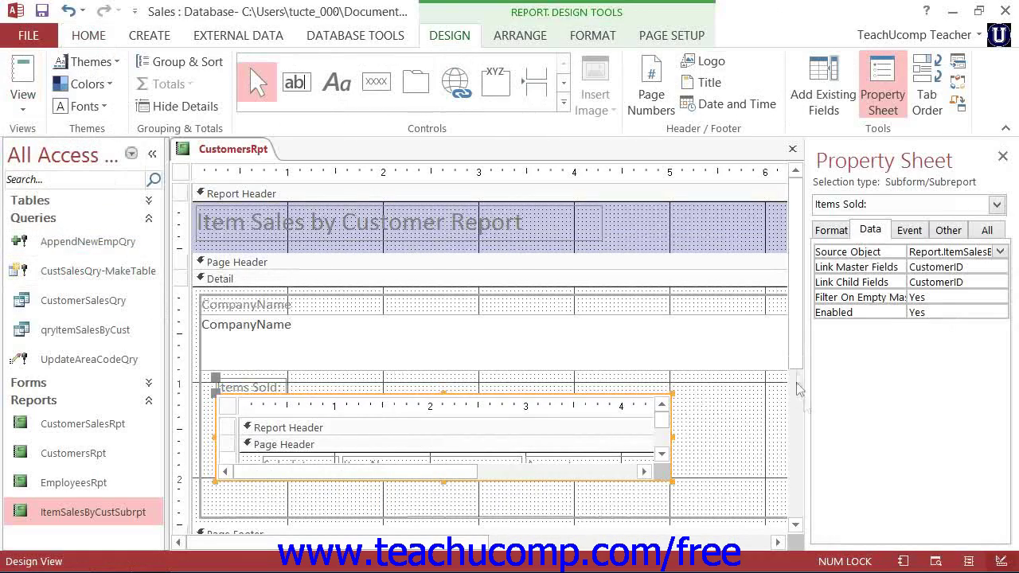
Extend the Detail section of CustomersRpt downward to a height of about 3.4 inches
drag(797, 334, 797, 432)
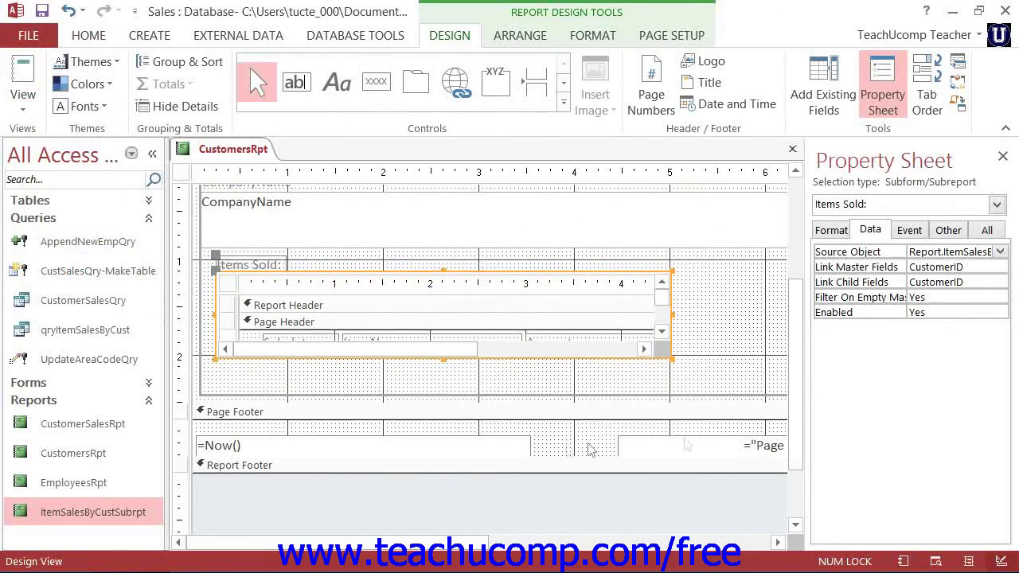
drag(547, 403, 547, 487)
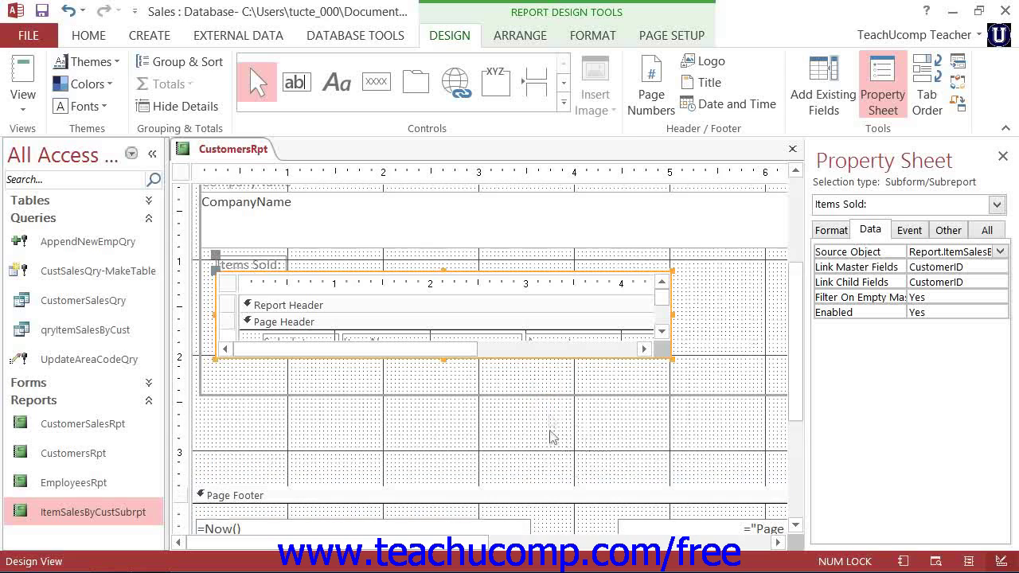
Extend the lower edge of the rectangle around the customer details and subreport down to about 3.3 inches, just above the Page Footer
click(547, 394)
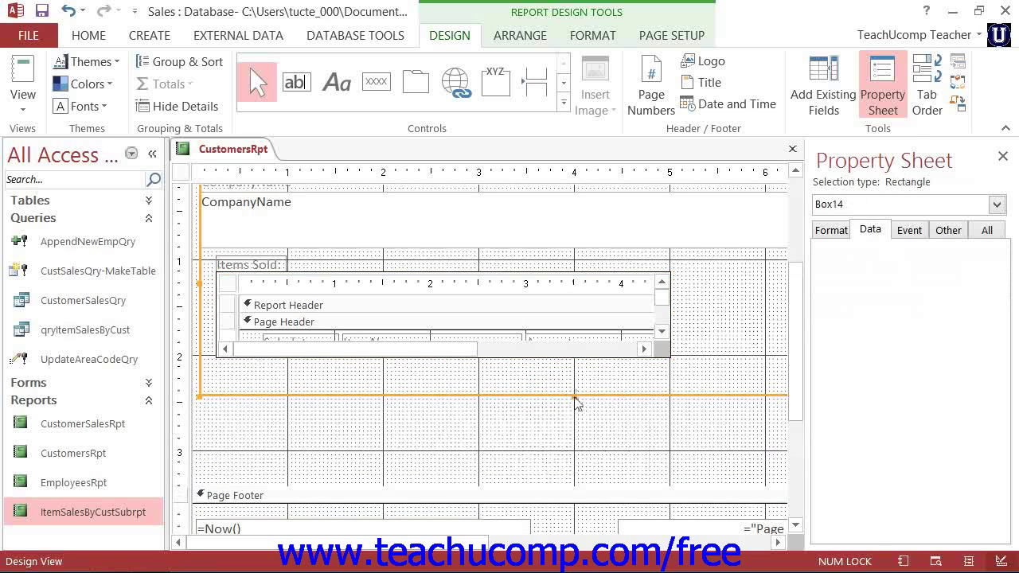
drag(575, 394, 565, 484)
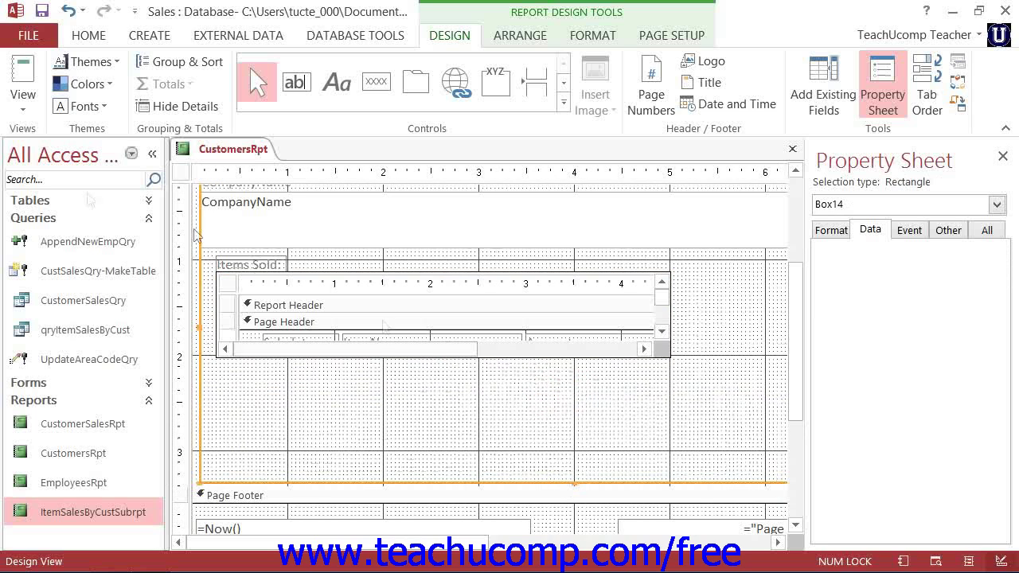
Preview CustomersRpt in Report View and check each customer's Items Sold subreport within its border through to the end of the report
click(28, 102)
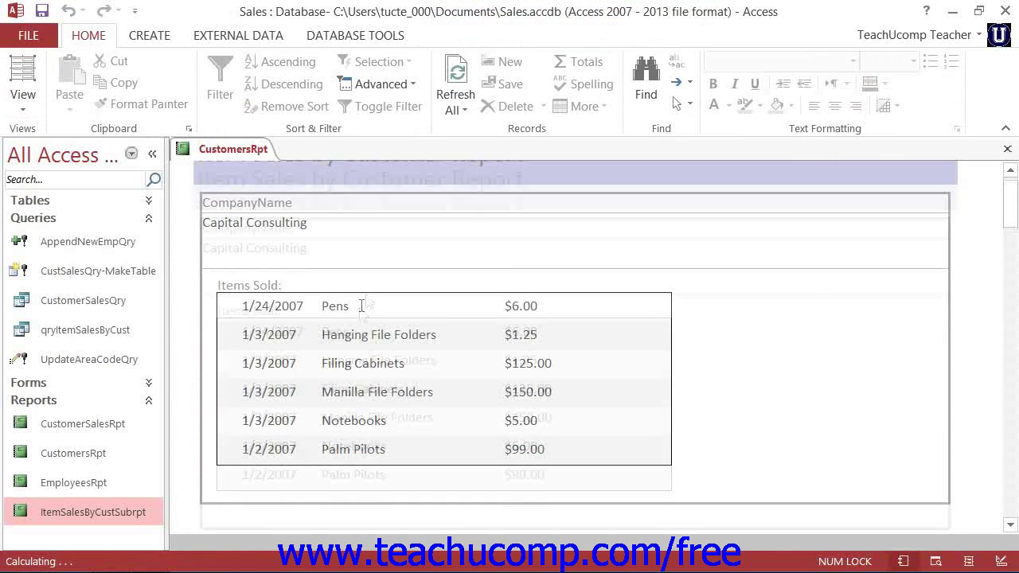
scroll(524, 319, down, 10)
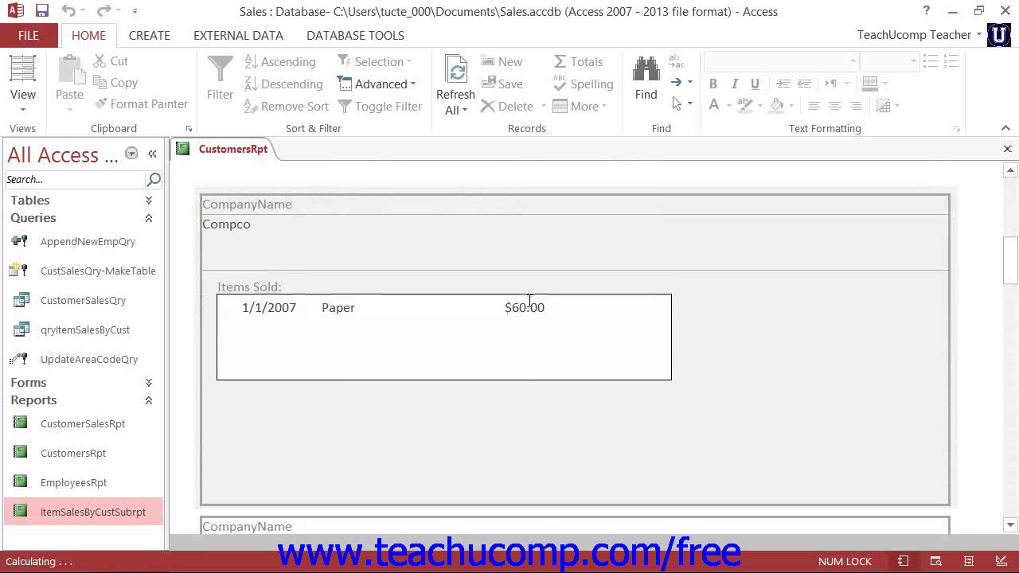
scroll(528, 301, down, 12)
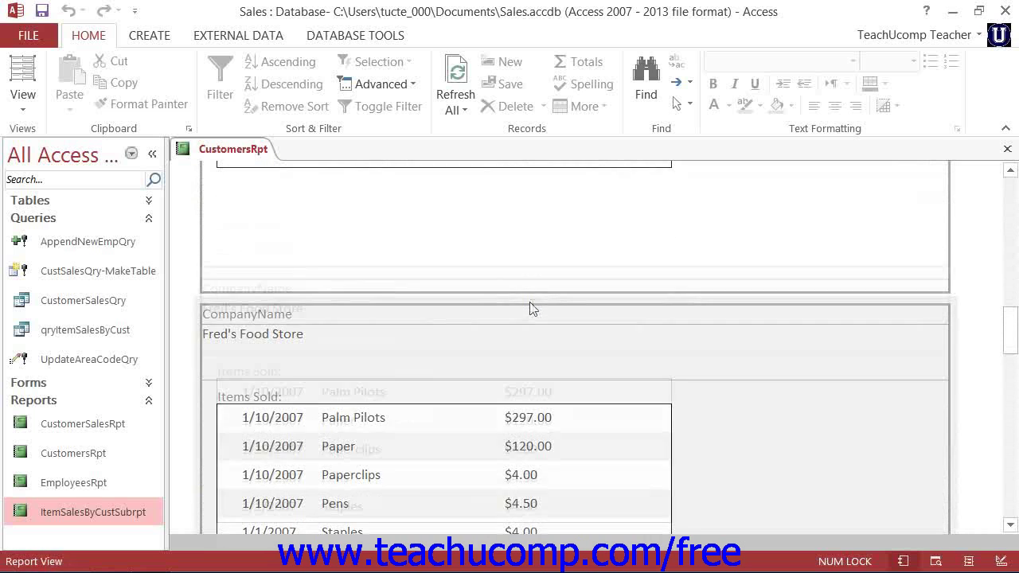
scroll(530, 303, down, 12)
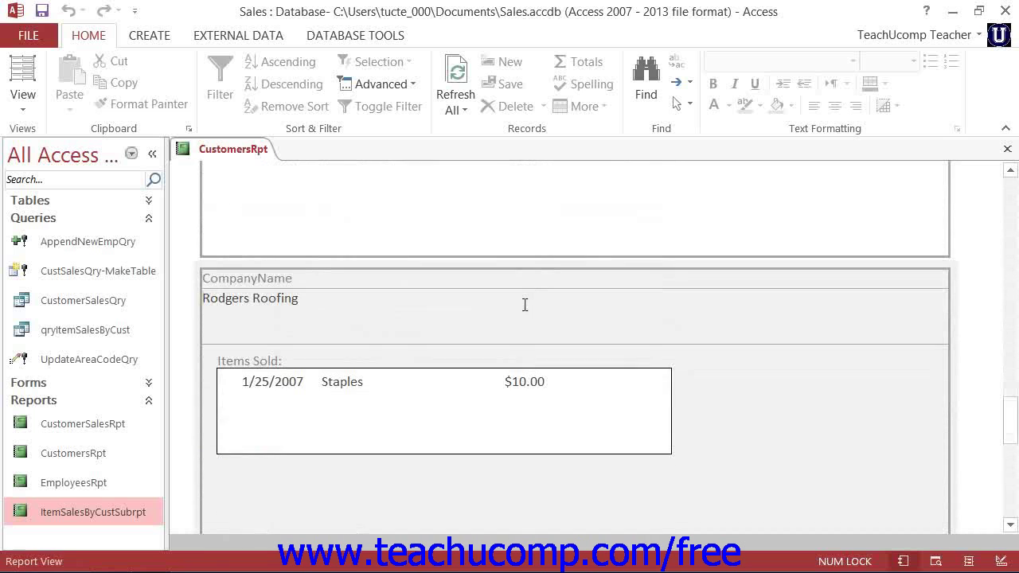
scroll(512, 295, down, 6)
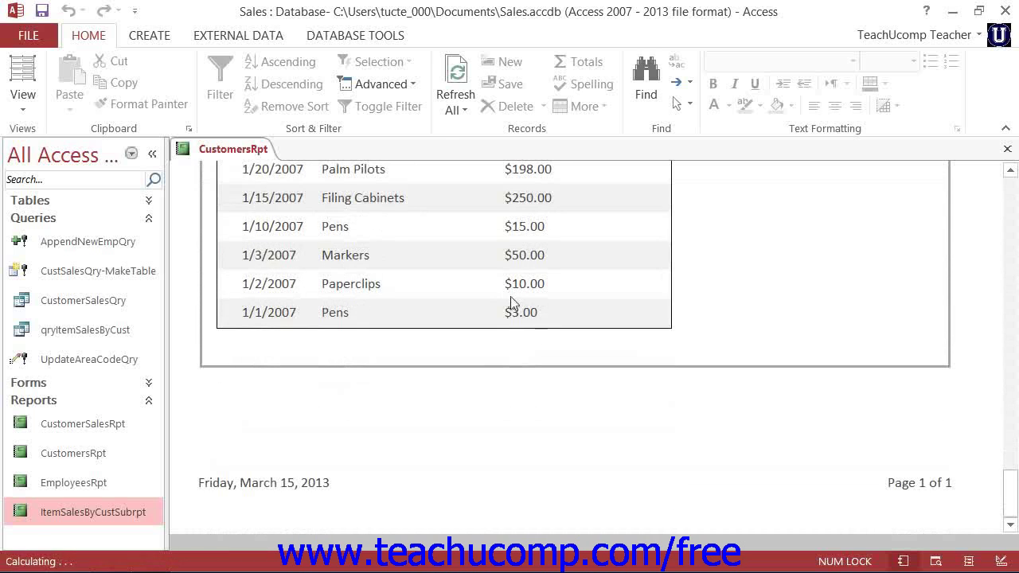